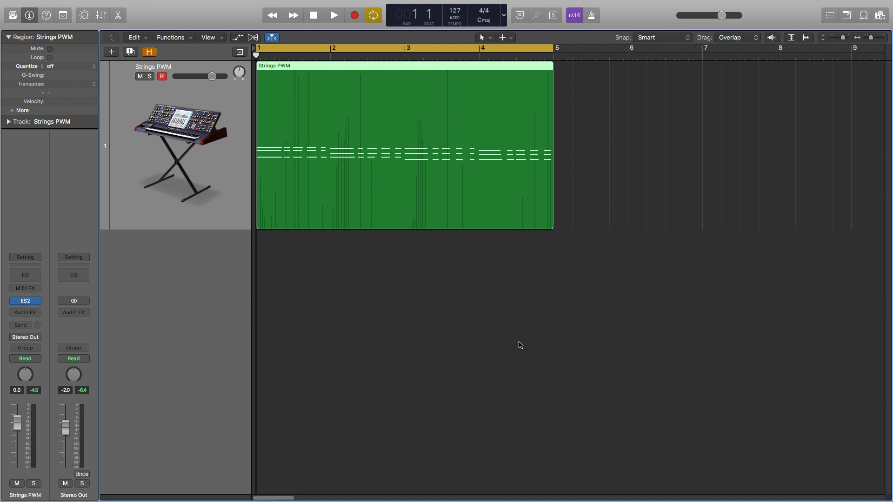
# Keep Strings PWM in Read mode and show its Volume automation lane at +0.0 dB.
pyautogui.click(38, 362)
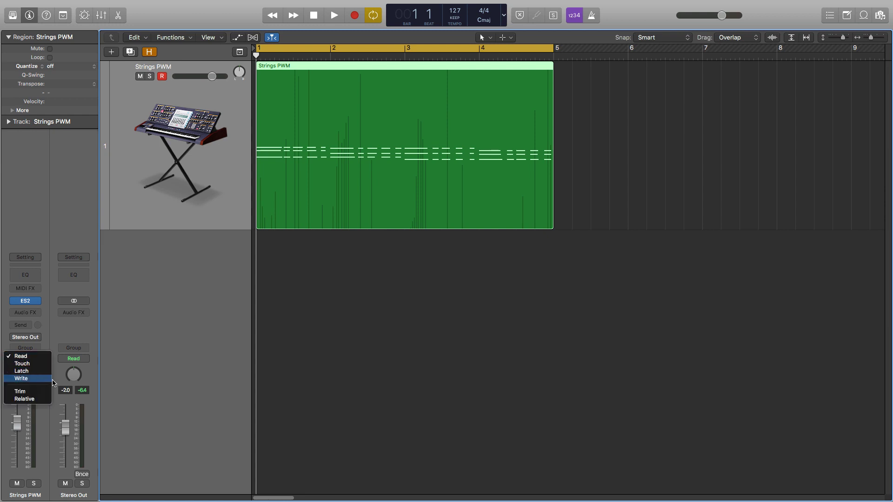
pyautogui.click(31, 401)
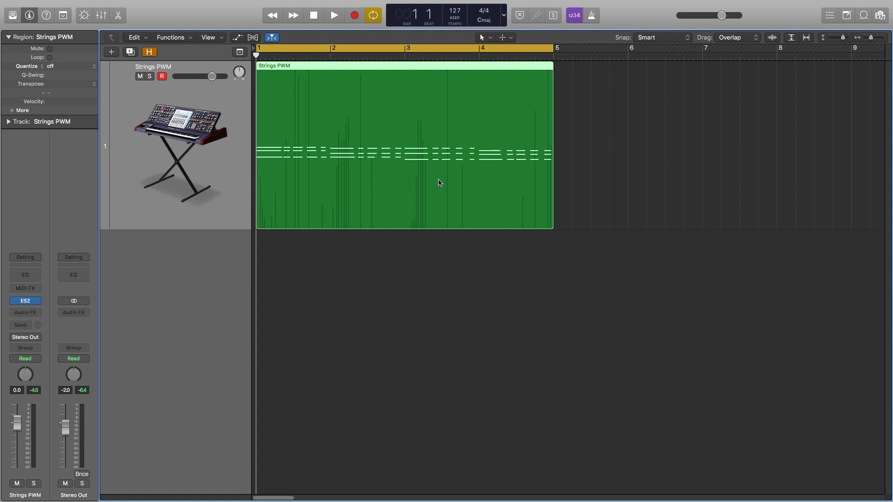
pyautogui.press('a')
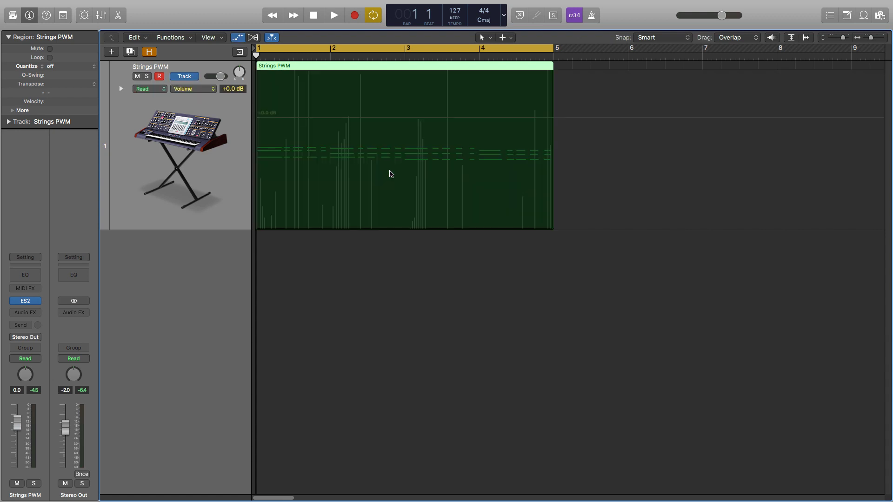
pyautogui.click(237, 41)
pyautogui.press('a')
pyautogui.hotkey('shift', 'Return')
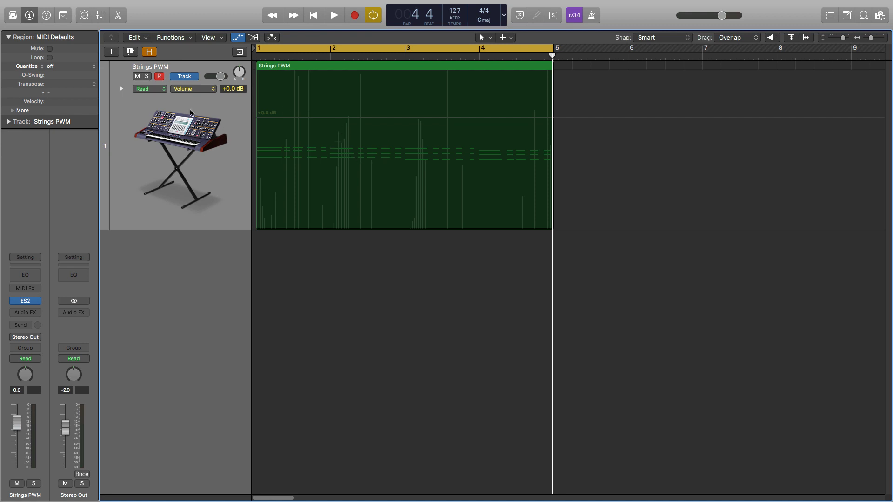
pyautogui.click(188, 90)
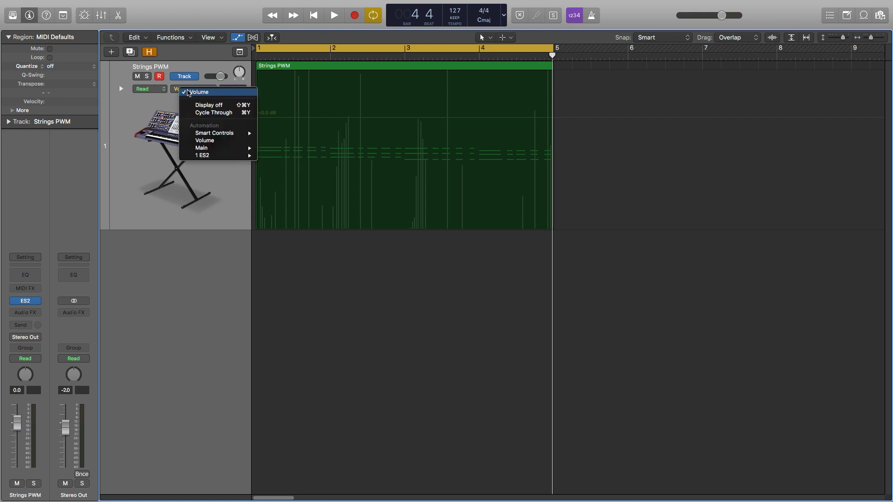
pyautogui.moveTo(209, 157)
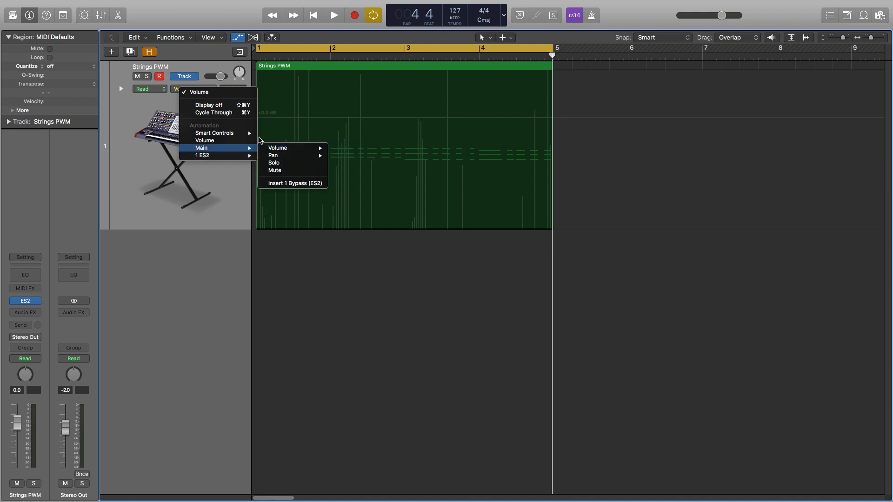
pyautogui.moveTo(255, 136)
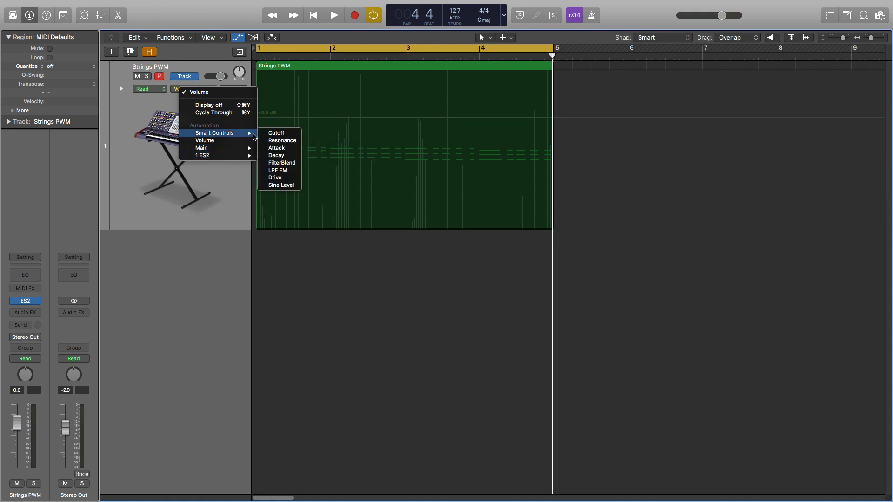
pyautogui.click(370, 138)
pyautogui.click(345, 167)
pyautogui.press('space')
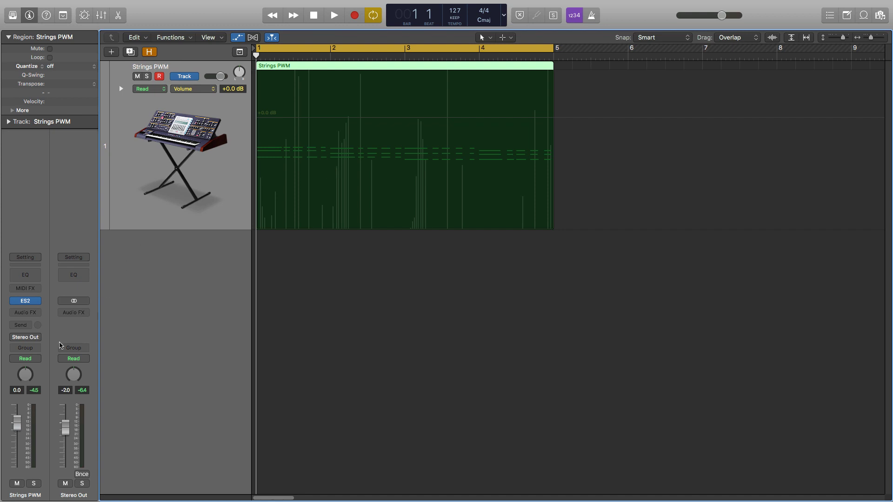
# Change the Strings PWM automation mode from Read to Touch.
pyautogui.click(38, 359)
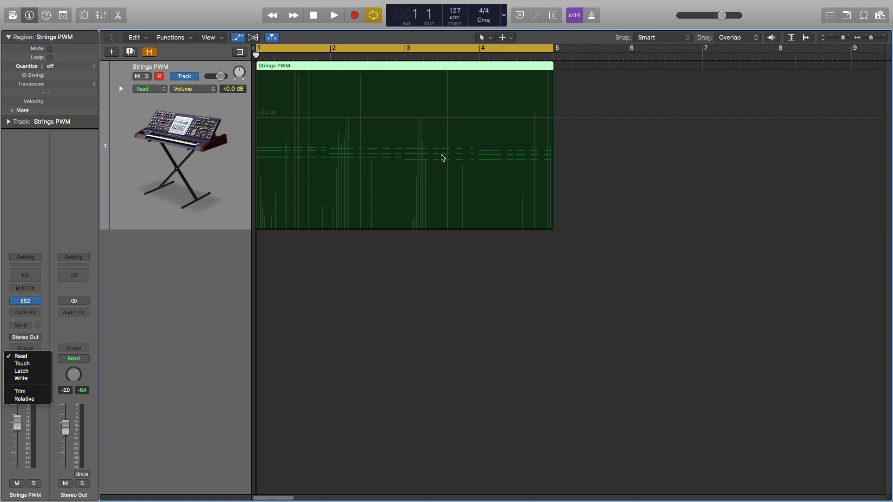
pyautogui.click(30, 366)
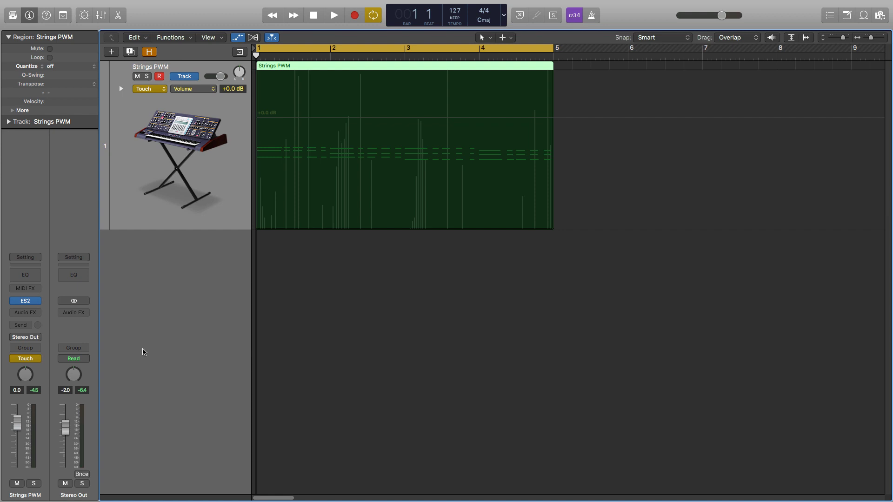
# Record a Touch pass pulling Strings PWM volume down to about -14.4 dB.
pyautogui.press('space')
pyautogui.moveTo(19, 423); pyautogui.dragTo(18, 447)
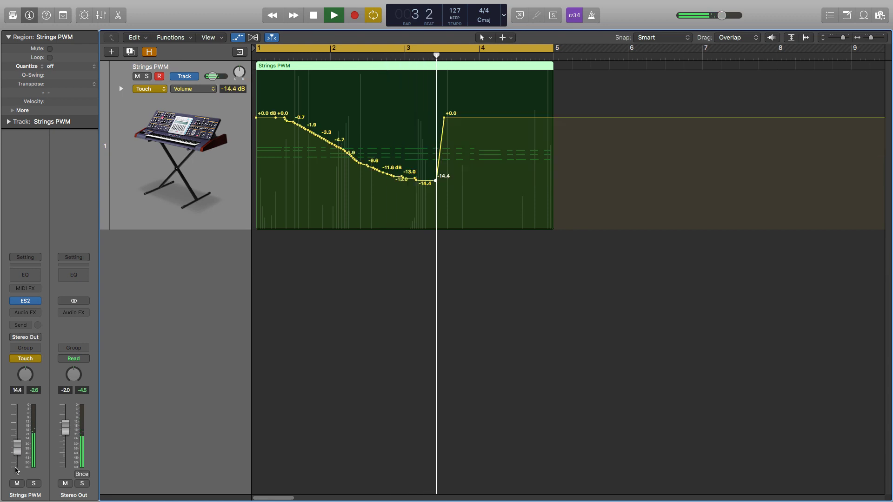
pyautogui.press('space')
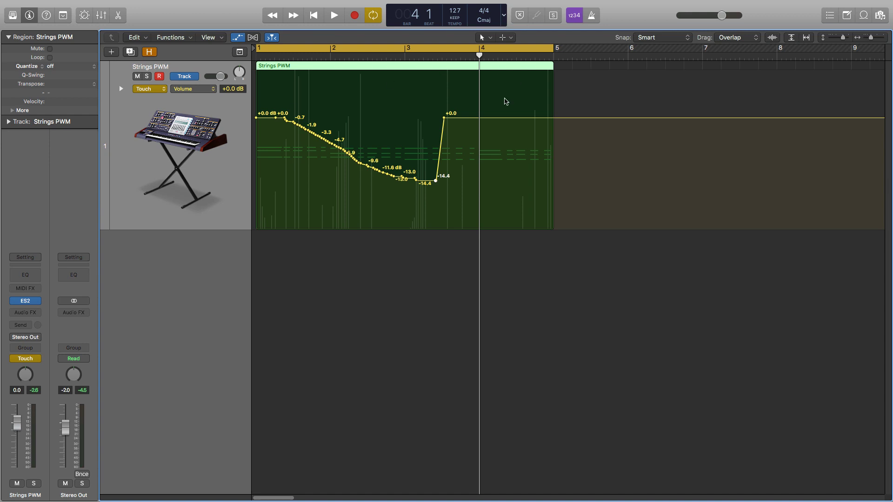
# Delete the +0.0 dB return point, switch to Latch, and select the recorded fade points.
pyautogui.click(443, 119)
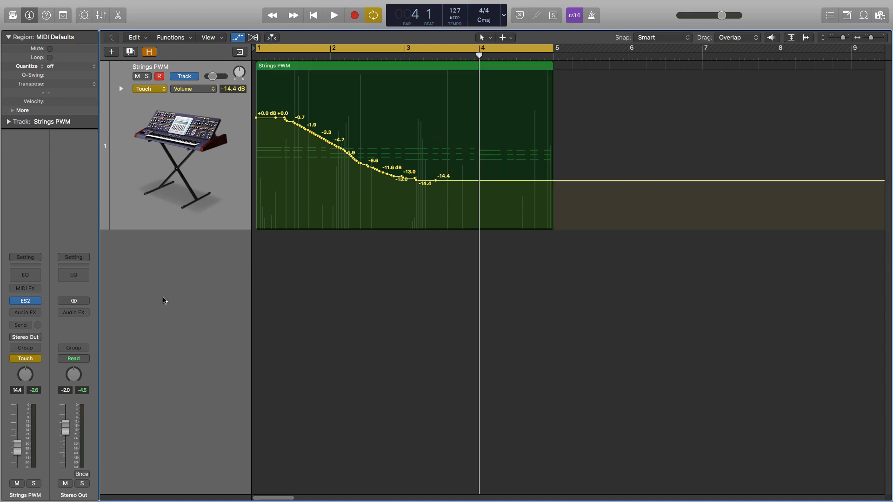
pyautogui.click(38, 358)
pyautogui.click(38, 363)
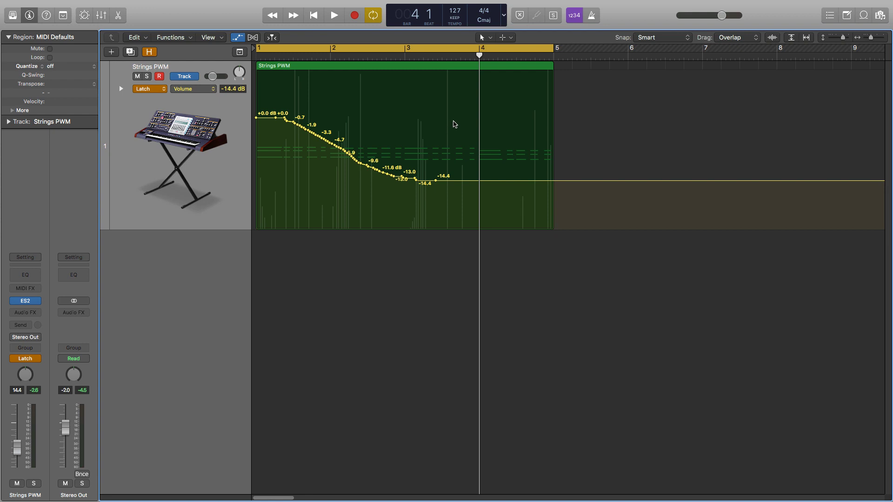
pyautogui.moveTo(462, 85); pyautogui.dragTo(260, 200)
# Delete the selected points, switch back to Touch, and reset the fader to 0.0 dB.
pyautogui.press('Delete')
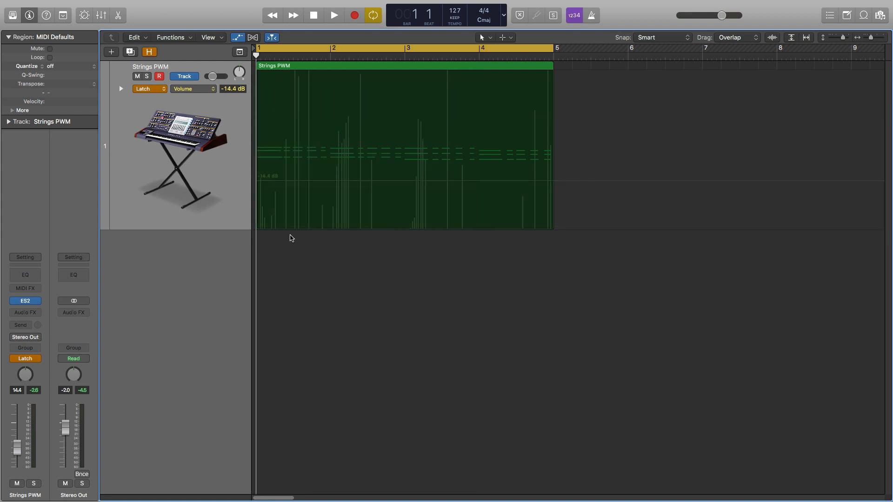
pyautogui.press('Return')
pyautogui.click(33, 360)
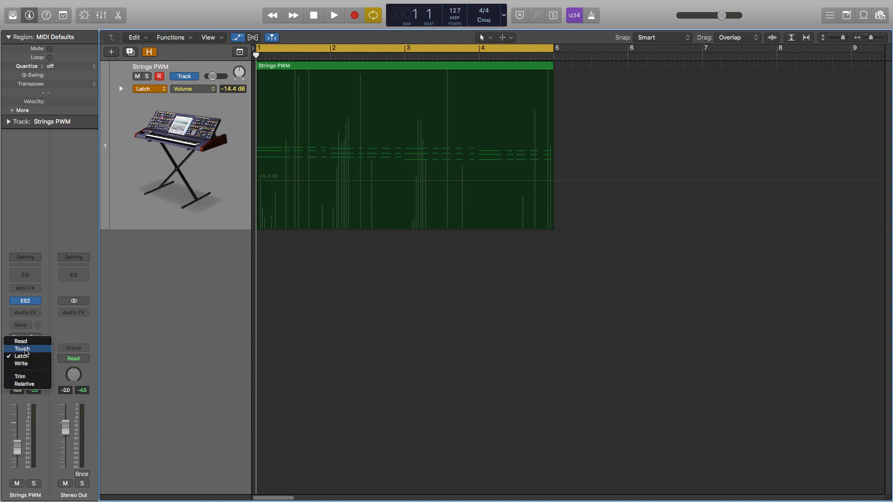
pyautogui.click(31, 349)
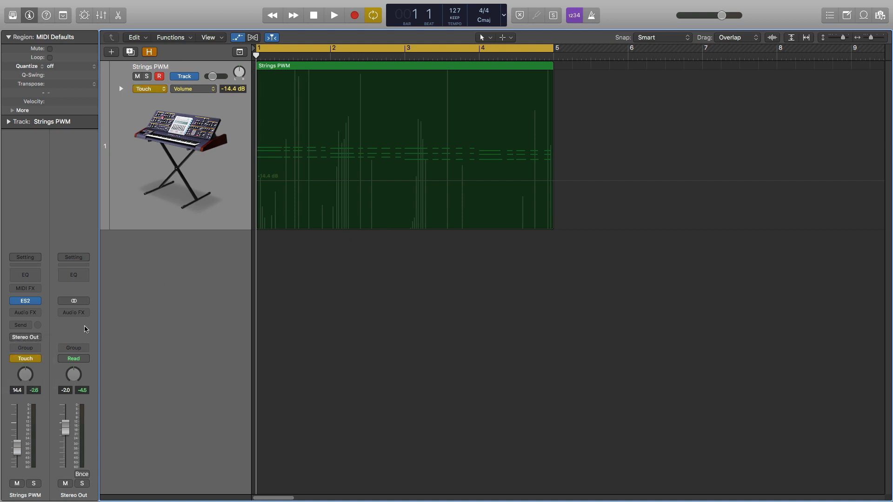
pyautogui.keyDown('alt'); pyautogui.click(21, 445); pyautogui.keyUp('alt')
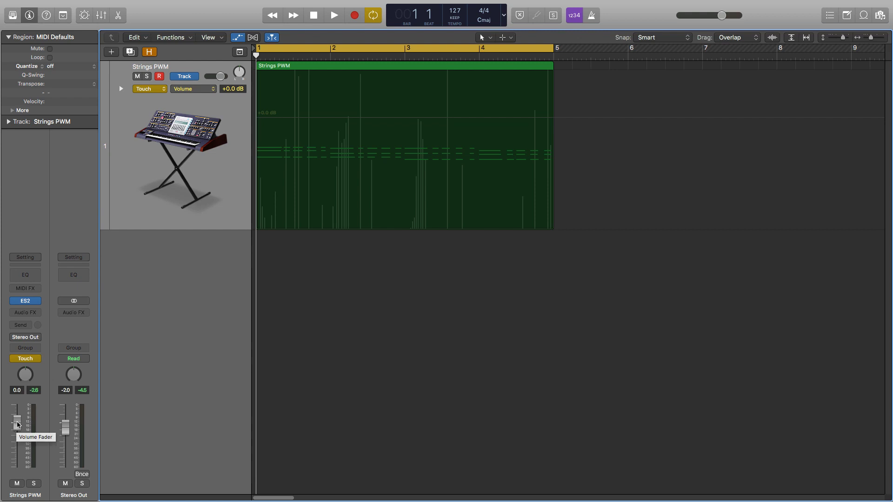
# Record a Touch volume ride during playback, then undo it.
pyautogui.press('space')
pyautogui.moveTo(17, 425)
pyautogui.mouseDown()
pyautogui.moveTo(15, 440)
pyautogui.moveTo(18, 414)
pyautogui.moveTo(17, 433)
pyautogui.mouseUp()
pyautogui.press('space')
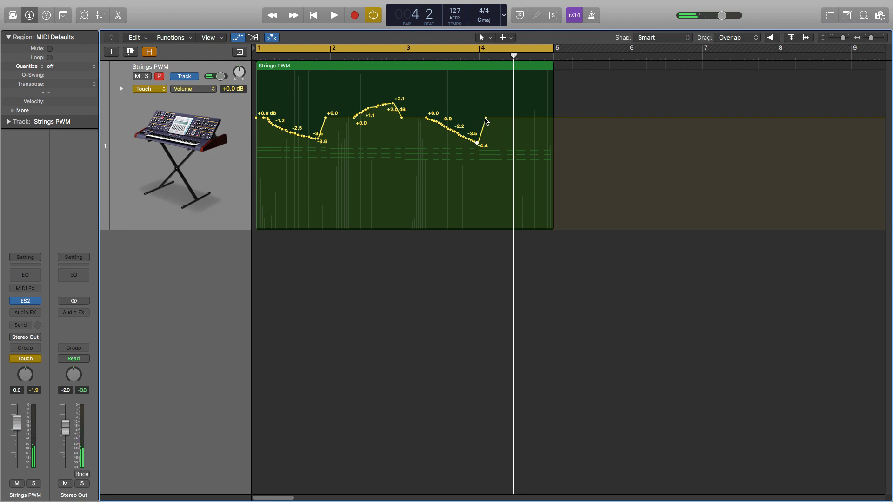
pyautogui.press('super+z')
pyautogui.press('space')
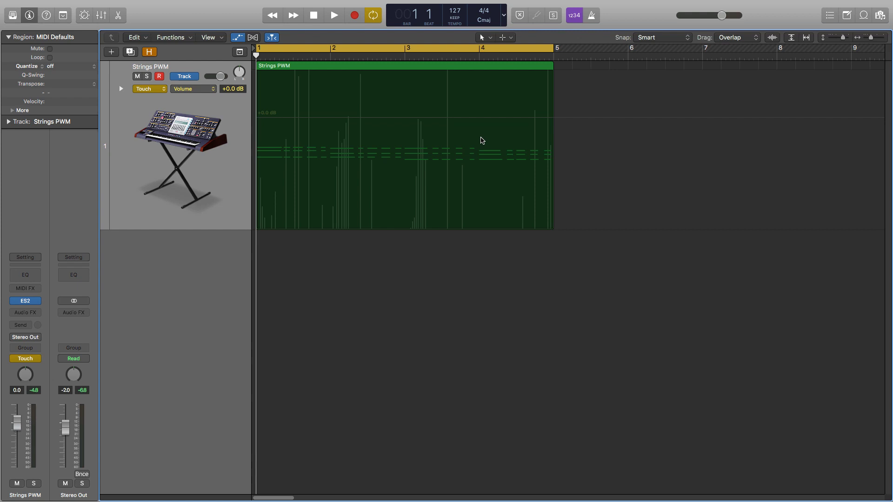
# Set Strings PWM to Latch mode and pull its fader fully down.
pyautogui.click(26, 358)
pyautogui.click(10, 380)
pyautogui.moveTo(16, 423)
pyautogui.mouseDown()
pyautogui.moveTo(17, 468)
pyautogui.moveTo(17, 439)
pyautogui.mouseUp()
# Record a Latch fade-in pass, then undo it and restart playback.
pyautogui.press('space')
pyautogui.press('space')
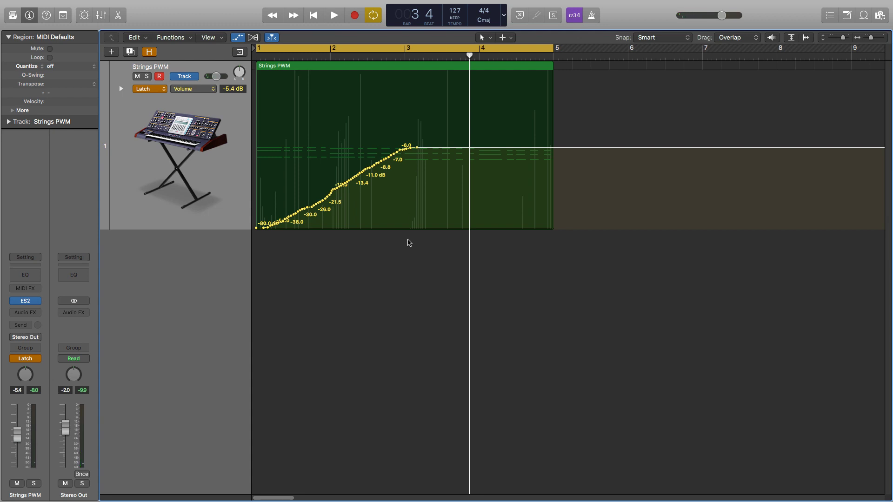
pyautogui.press('super+z')
pyautogui.press('space')
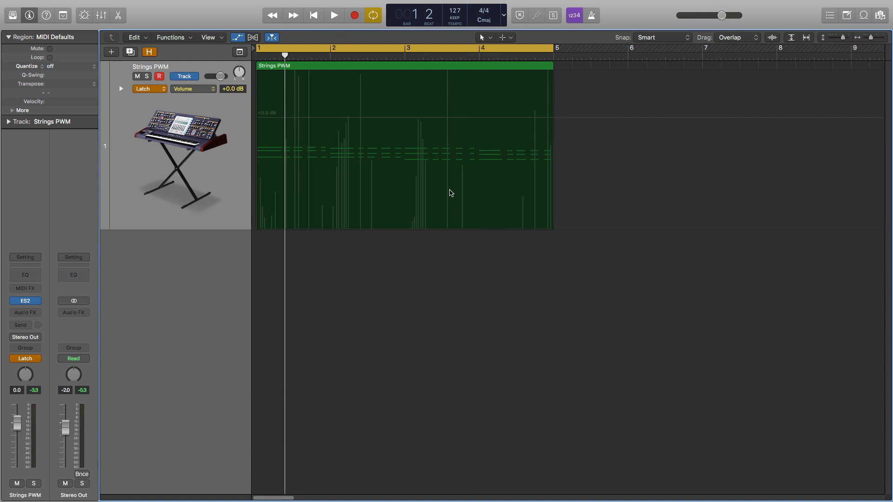
# Add a Channel EQ with a 48 dB/Oct high-cut, tuning its frequency from 205 Hz up to 380 Hz.
pyautogui.click(25, 275)
pyautogui.click(487, 62)
pyautogui.moveTo(489, 229); pyautogui.dragTo(489, 251)
pyautogui.moveTo(344, 156); pyautogui.dragTo(189, 156)
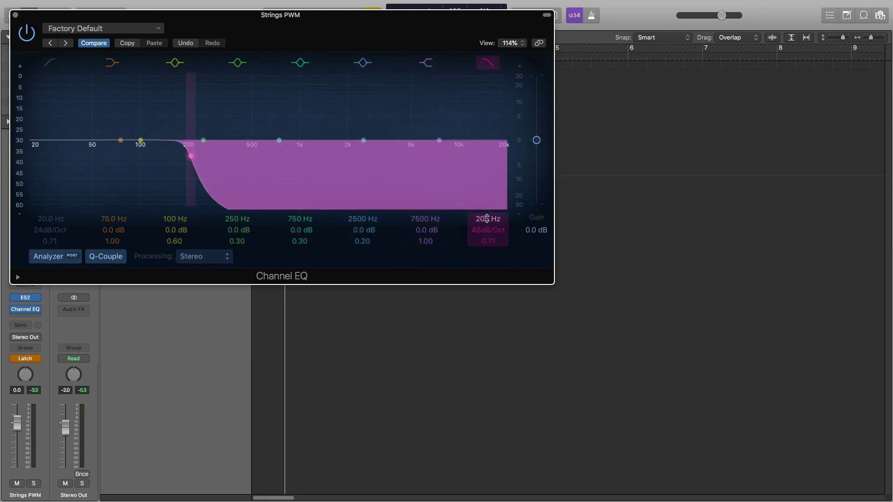
pyautogui.moveTo(485, 219); pyautogui.dragTo(485, 152)
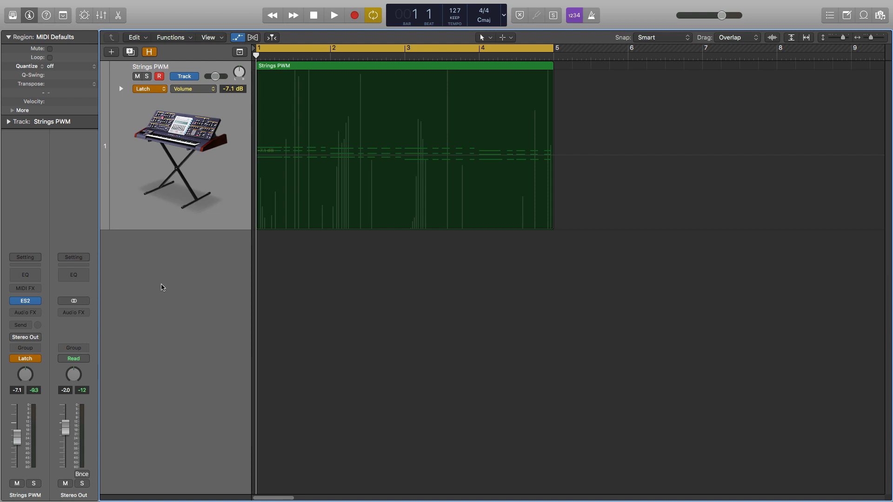
pyautogui.click(29, 359)
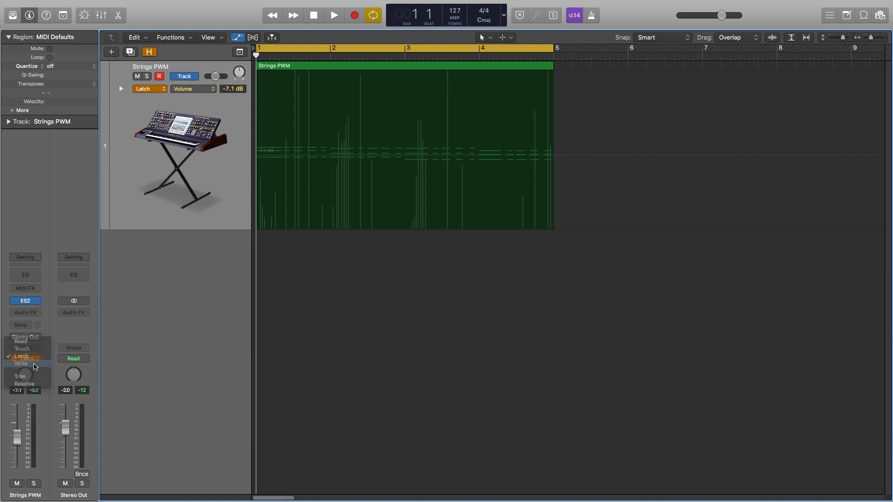
pyautogui.click(34, 366)
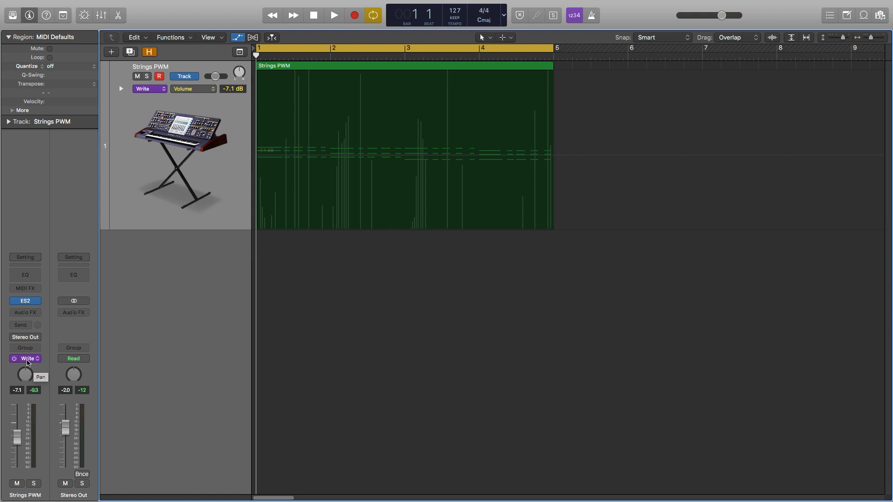
pyautogui.click(39, 359)
pyautogui.click(33, 349)
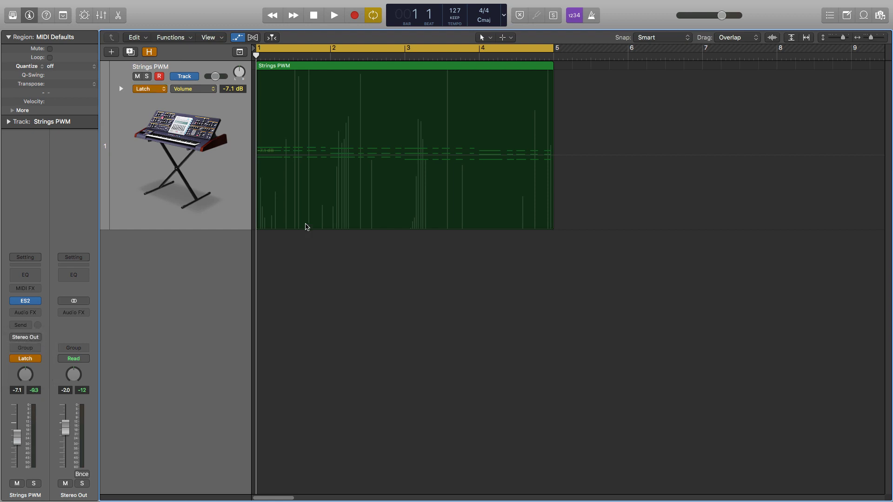
# Reset Strings PWM to 0 dB and record a Latch volume ride down and back up.
pyautogui.keyDown('alt'); pyautogui.click(18, 436); pyautogui.keyUp('alt')
pyautogui.press('space')
pyautogui.moveTo(19, 432); pyautogui.dragTo(18, 448)
pyautogui.press('space')
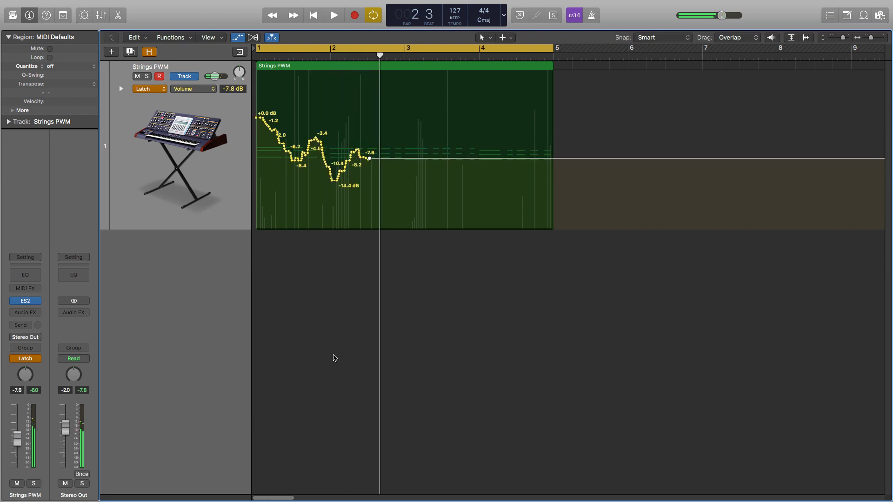
# Switch to Write mode and play a pass that flattens the volume to -7.8 dB.
pyautogui.click(37, 359)
pyautogui.click(39, 364)
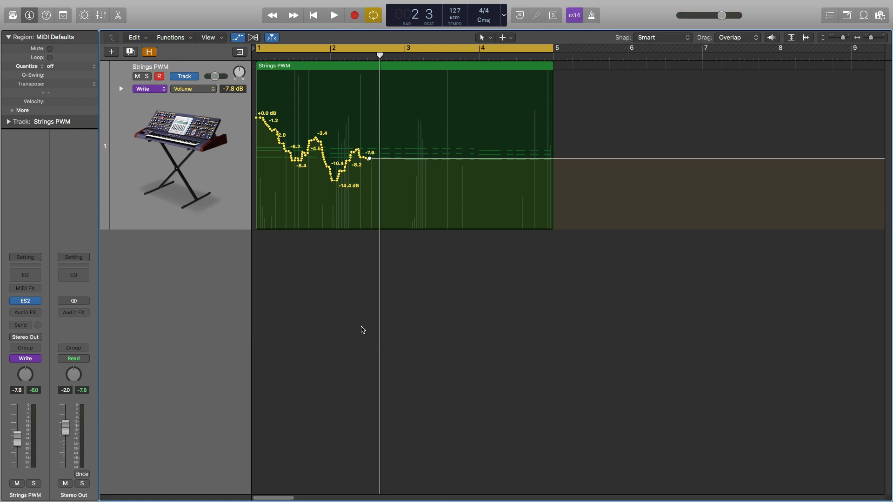
pyautogui.press('space')
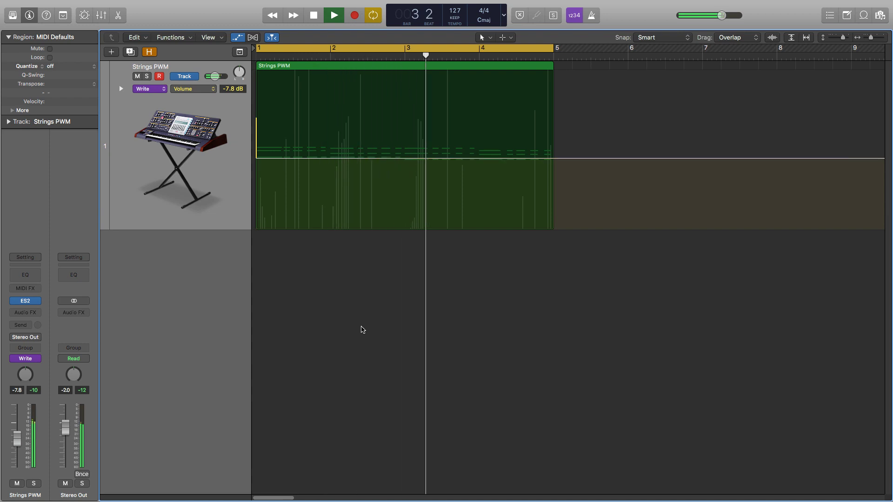
pyautogui.press('space')
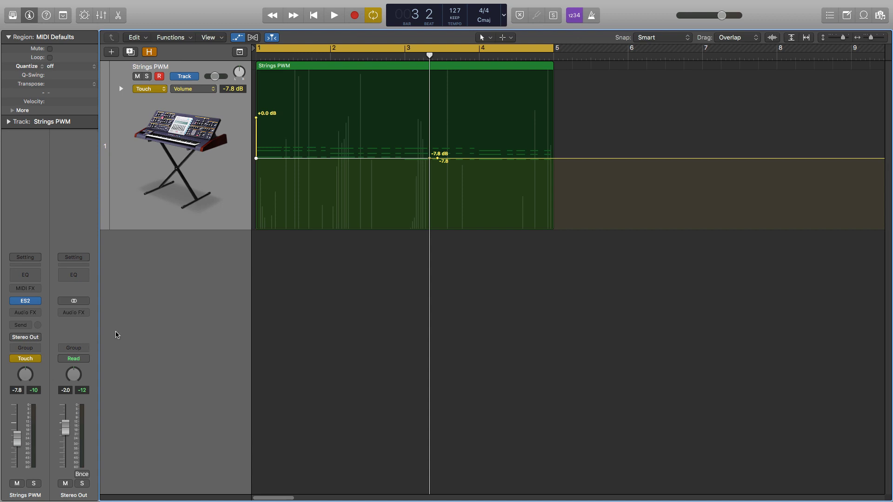
# Write a rising-and-falling volume curve on Strings PWM in Write mode.
pyautogui.click(27, 359)
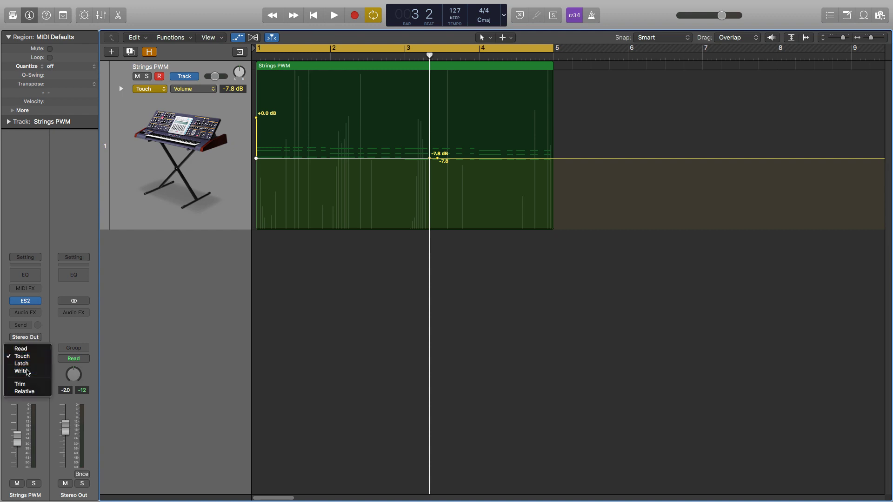
pyautogui.click(24, 375)
pyautogui.press('space')
pyautogui.moveTo(17, 437); pyautogui.dragTo(16, 446)
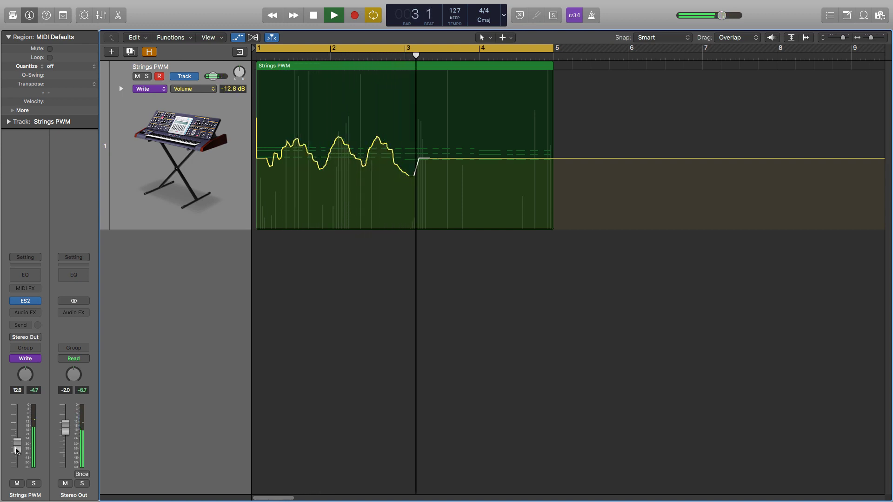
pyautogui.press('space')
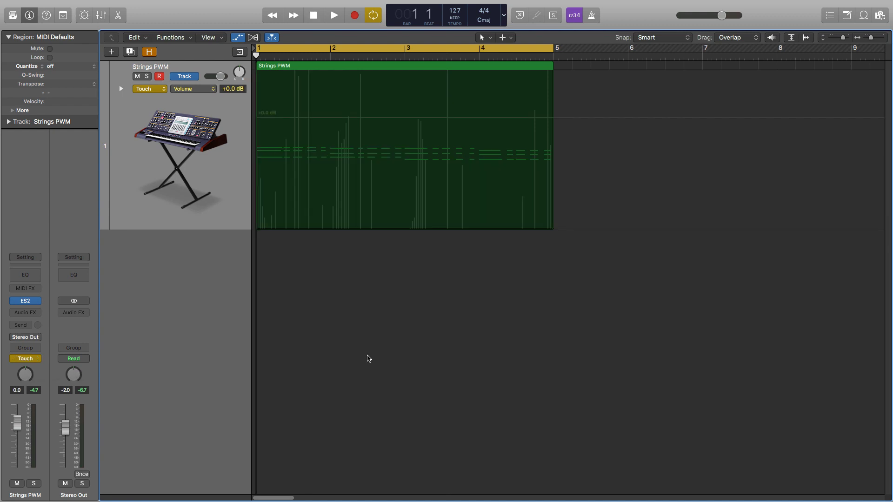
pyautogui.click(25, 359)
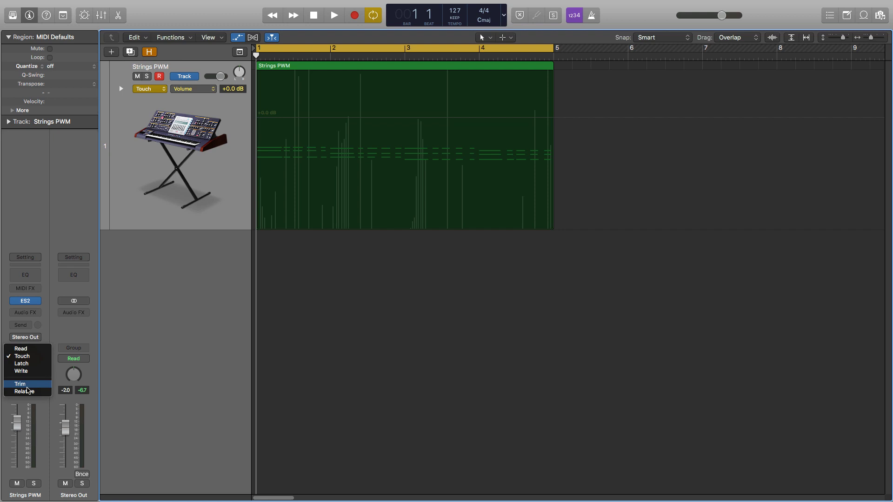
# Switch Strings PWM to Latch and ride the volume down in steps to -20.5 dB.
pyautogui.click(169, 325)
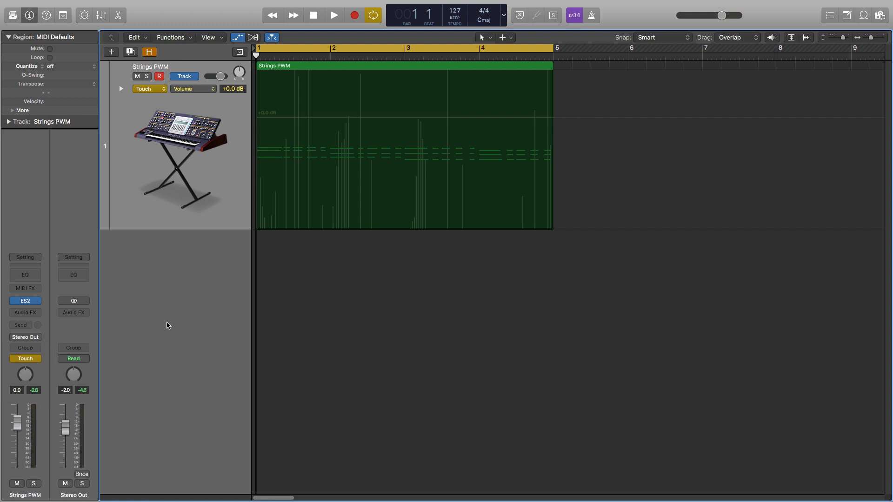
pyautogui.click(28, 359)
pyautogui.click(41, 366)
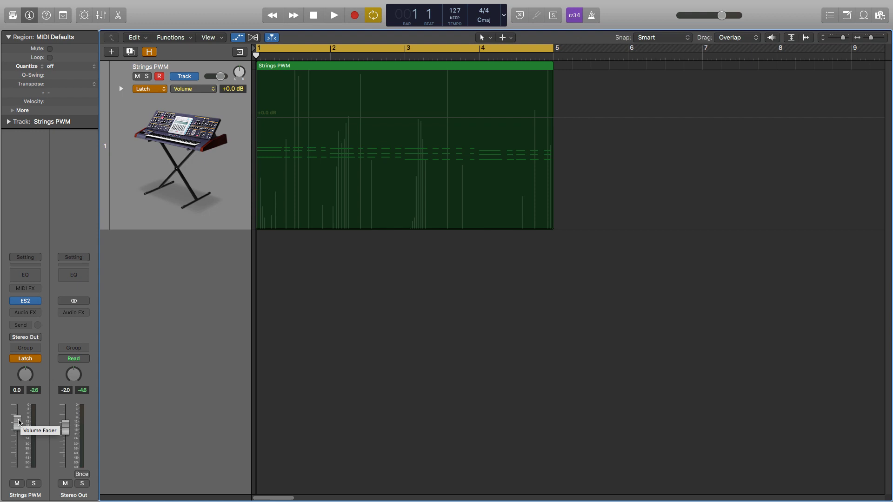
pyautogui.press('space')
pyautogui.moveTo(18, 423); pyautogui.dragTo(17, 452)
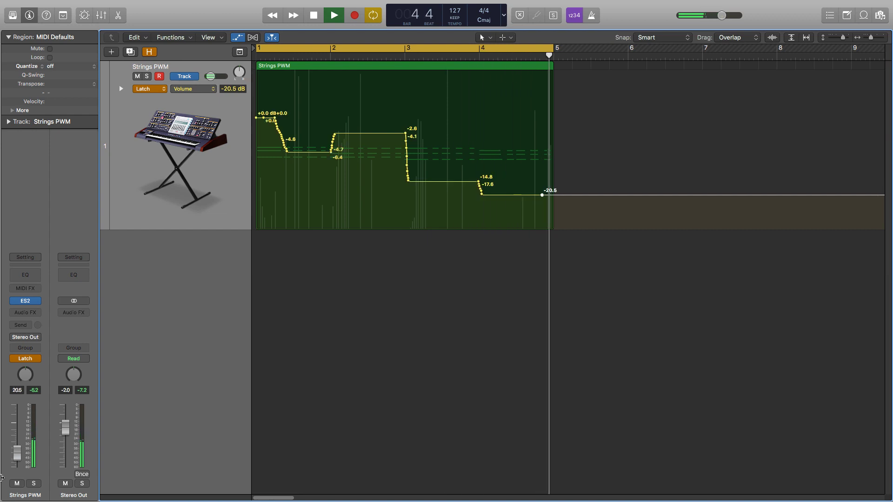
# Stop playback and set Strings PWM's automation mode to Trim Latch.
pyautogui.press('space')
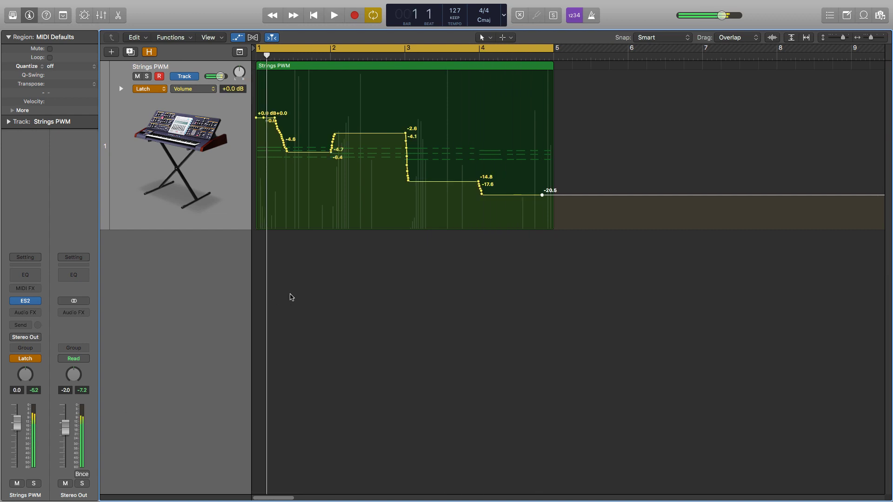
pyautogui.click(33, 361)
pyautogui.click(18, 375)
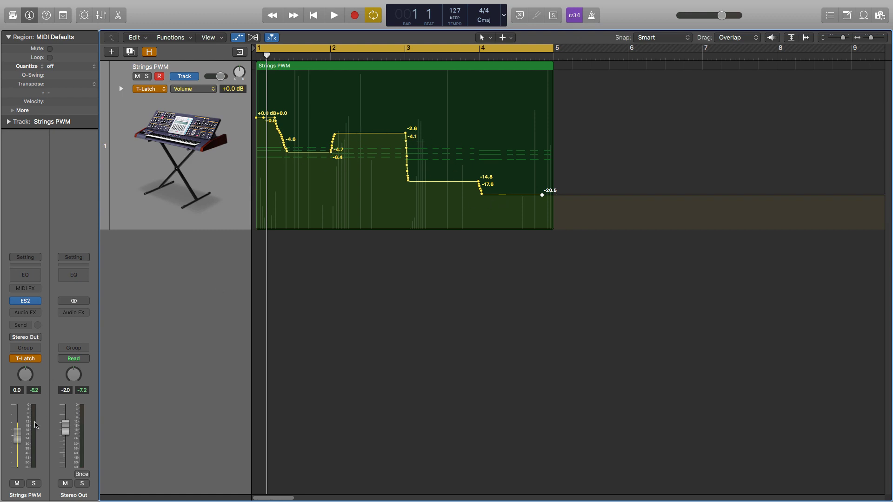
# Record a trim pass lowering the stepped volume curve to about -23.8 dB by bar 5.
pyautogui.press('space')
pyautogui.moveTo(20, 447)
pyautogui.mouseDown()
pyautogui.moveTo(20, 456)
pyautogui.moveTo(17, 438)
pyautogui.moveTo(17, 452)
pyautogui.mouseUp()
pyautogui.press('space')
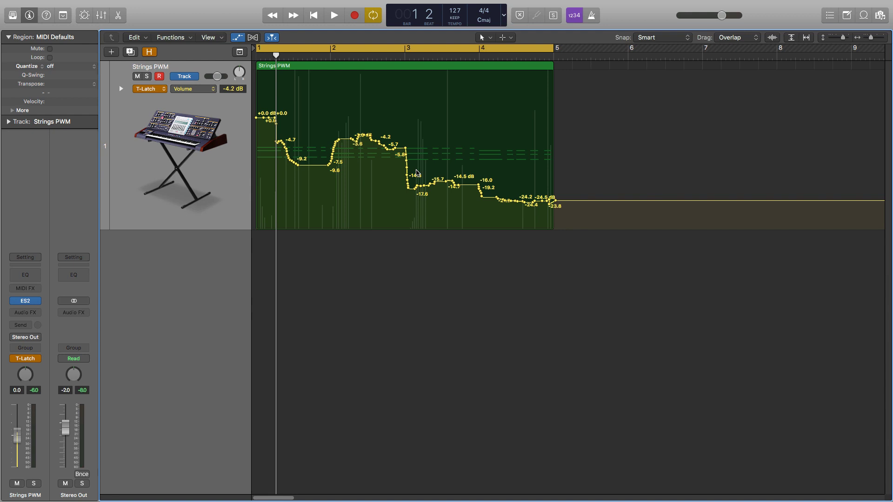
# Undo the trim, switch to Relative Latch, and record a volume offset from -3.0 up to +18.9 dB.
pyautogui.press('super+z')
pyautogui.click(25, 359)
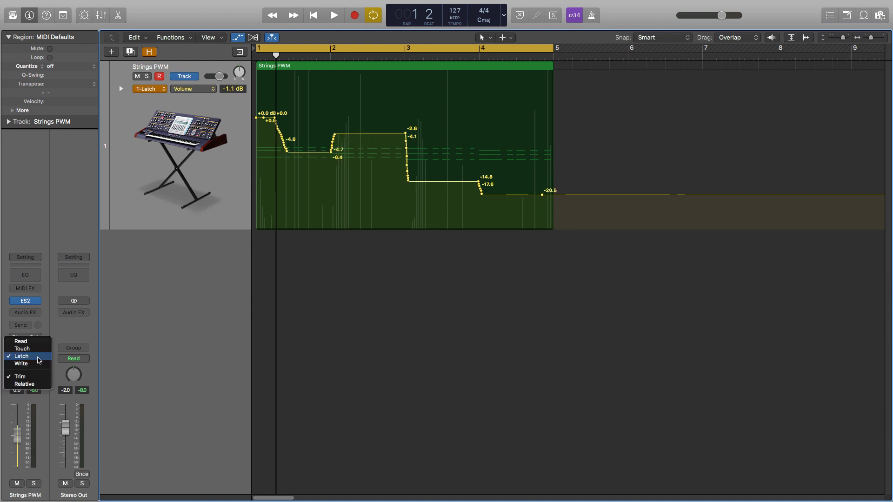
pyautogui.click(36, 384)
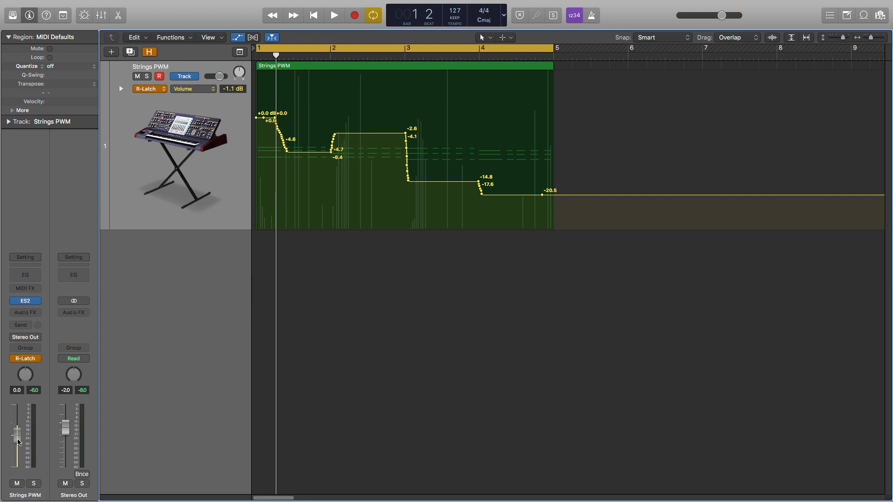
pyautogui.press('space')
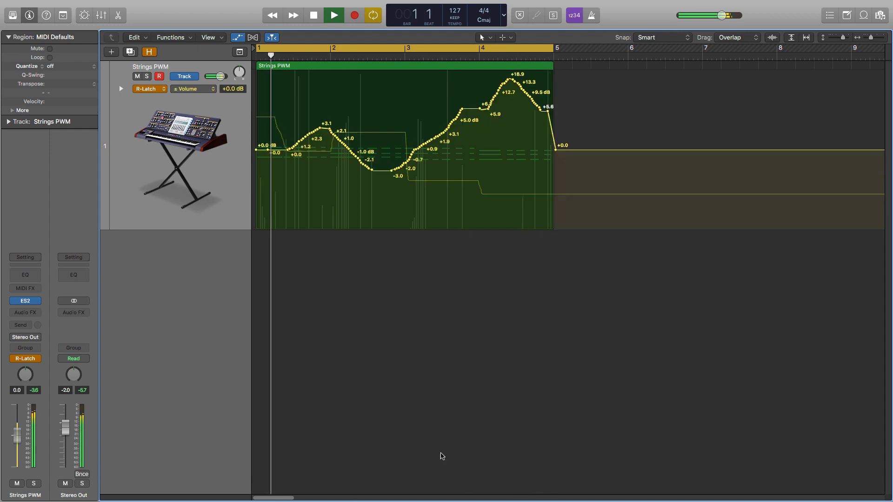
pyautogui.press('space')
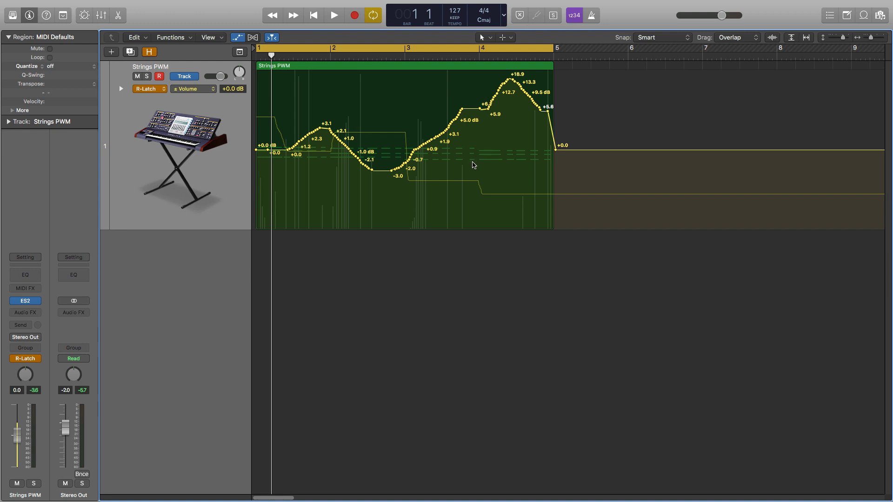
# Compare the absolute Volume and ± Volume lanes, then delete all Strings PWM volume automation.
pyautogui.click(203, 90)
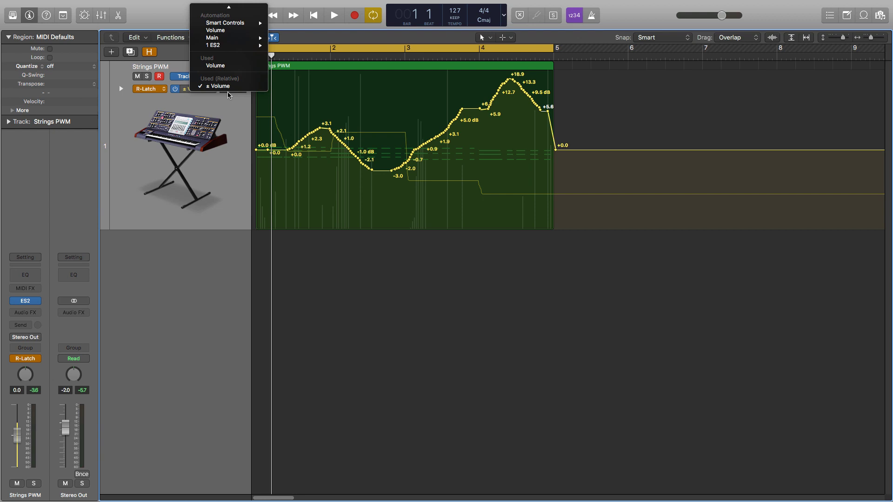
pyautogui.click(216, 65)
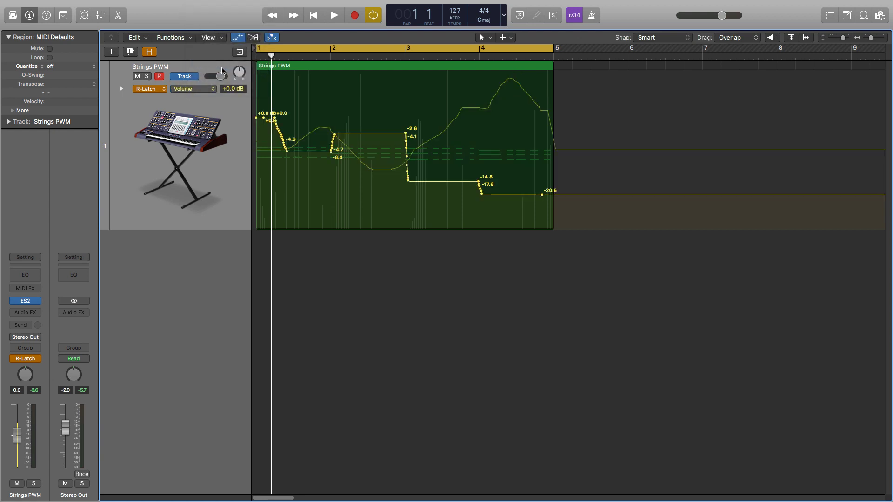
pyautogui.click(121, 89)
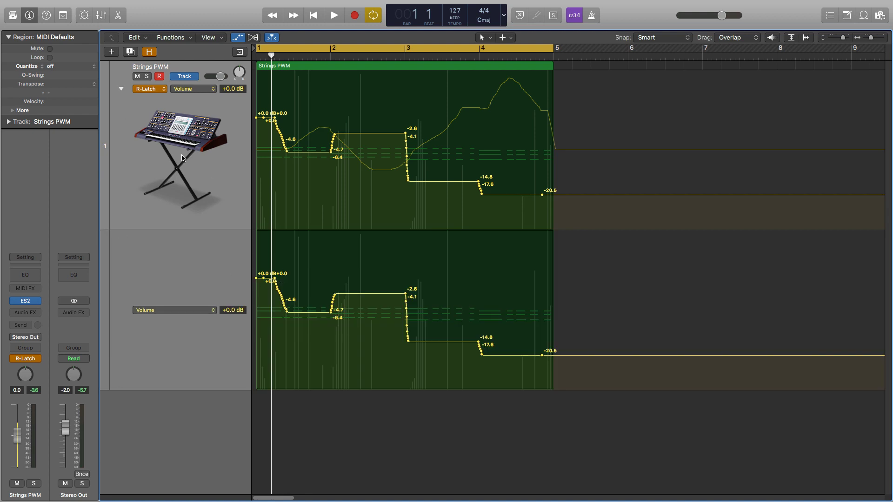
pyautogui.click(156, 312)
pyautogui.click(176, 327)
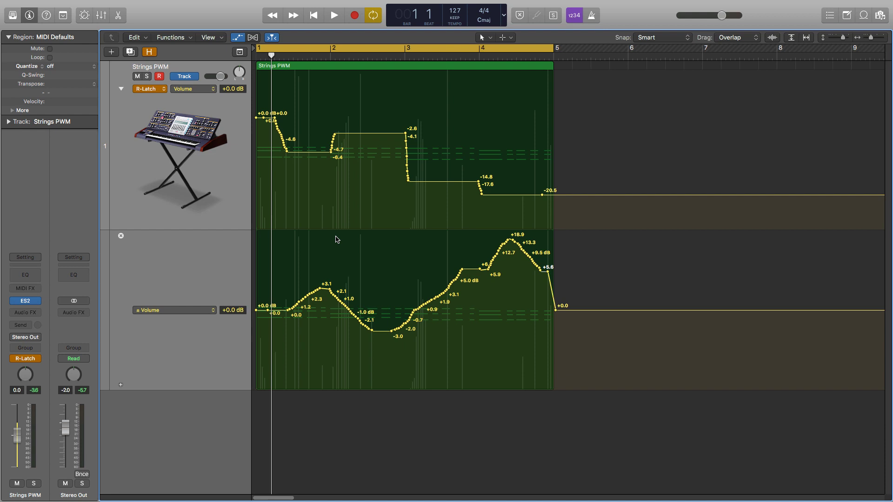
pyautogui.press('ctrl+super+BackSpace')
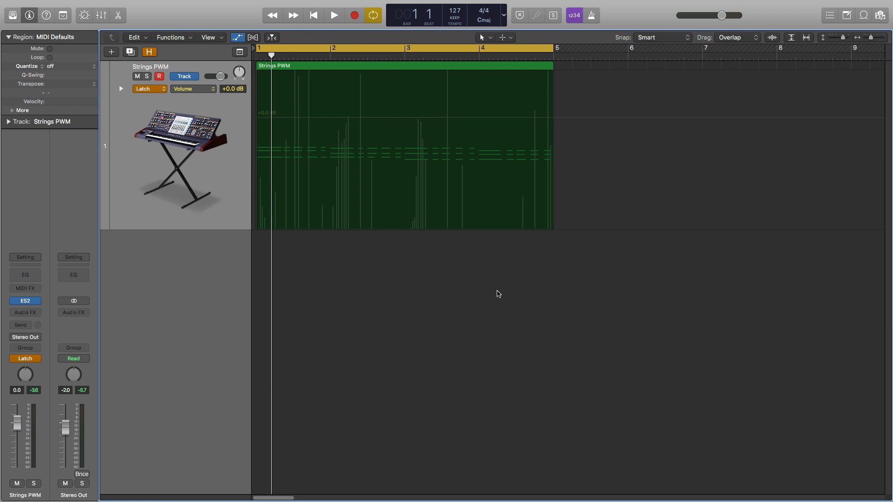
pyautogui.click(263, 118)
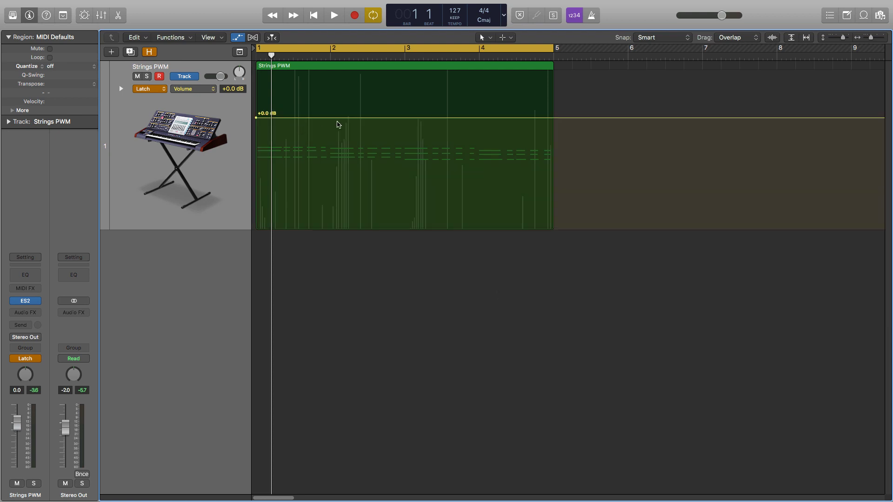
pyautogui.click(352, 118)
pyautogui.click(383, 148)
pyautogui.click(433, 107)
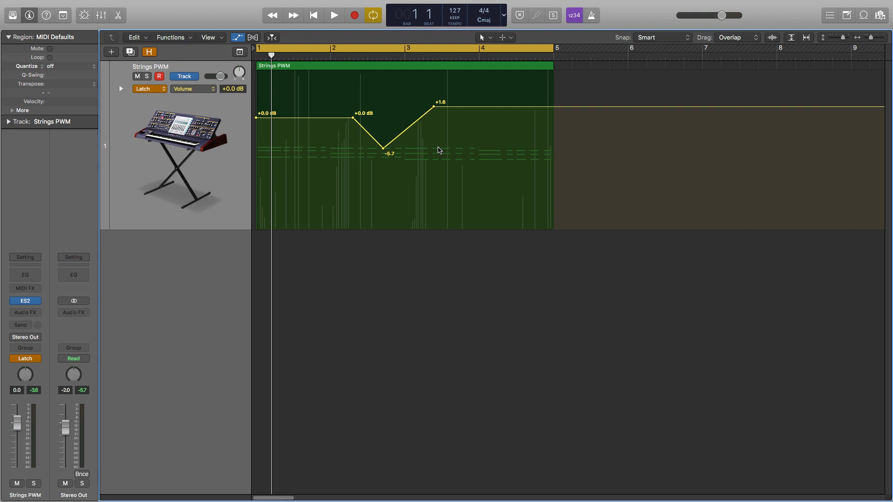
pyautogui.click(439, 148)
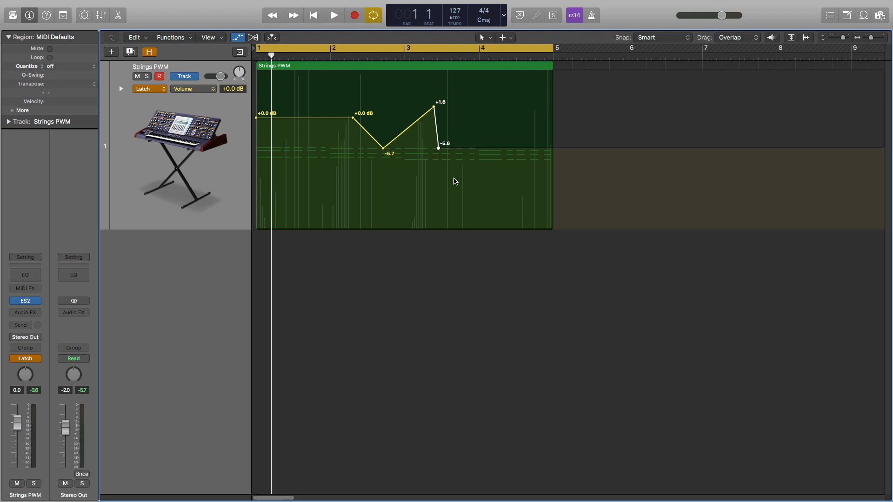
pyautogui.press('super+z')
pyautogui.press('super+z')
pyautogui.press('super+z')
pyautogui.press('super+z')
pyautogui.press('super+z')
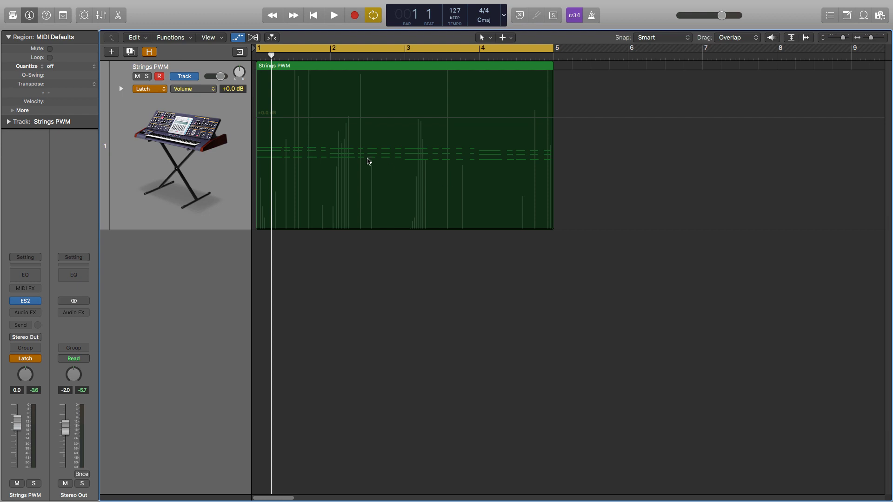
pyautogui.click(197, 90)
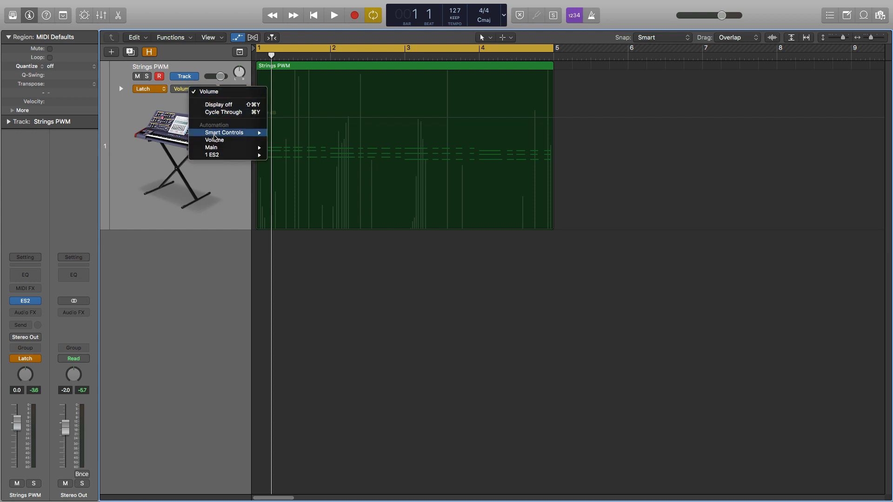
pyautogui.moveTo(213, 156)
pyautogui.moveTo(302, 175)
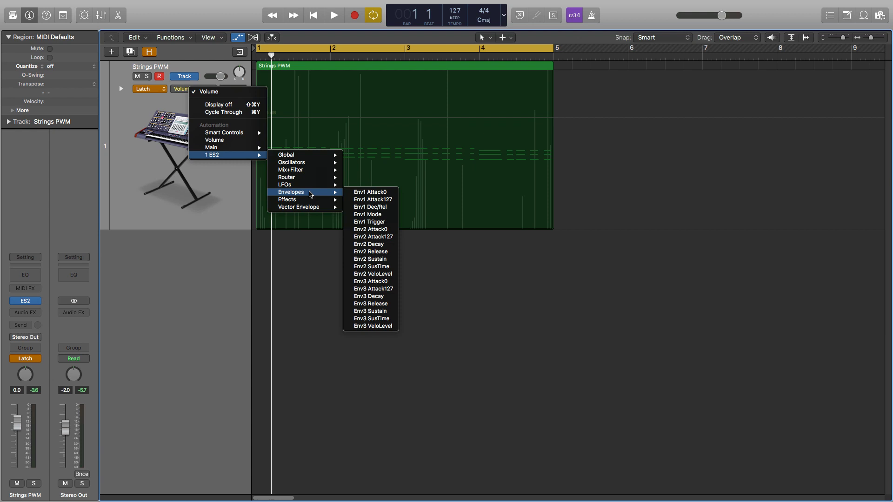
pyautogui.moveTo(315, 209)
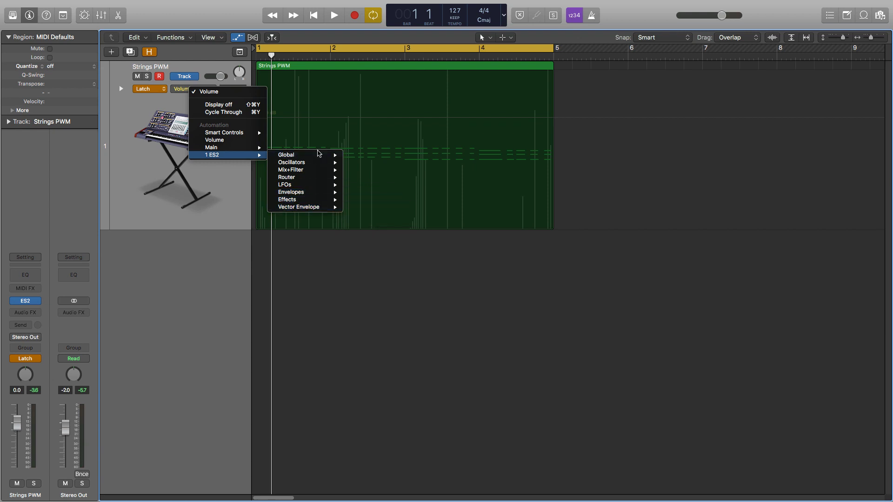
pyautogui.click(288, 338)
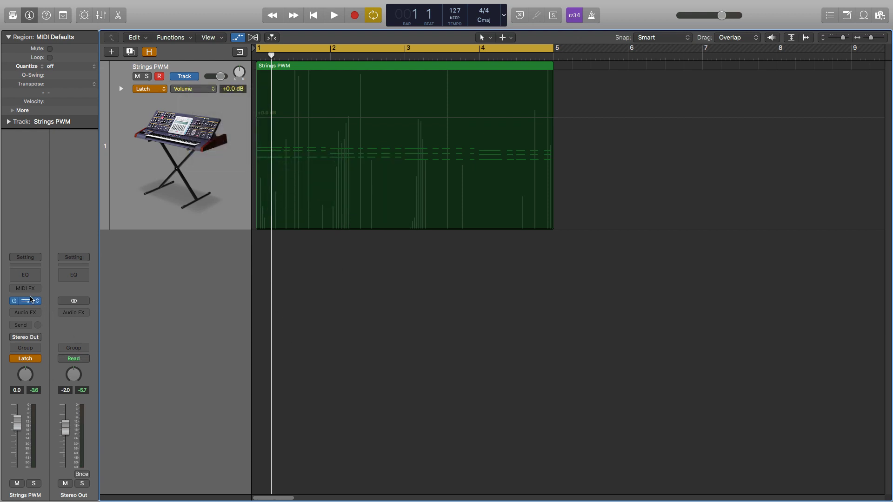
# Open ES2 on Strings PWM and record an Env2 Decay sweep during playback.
pyautogui.click(28, 301)
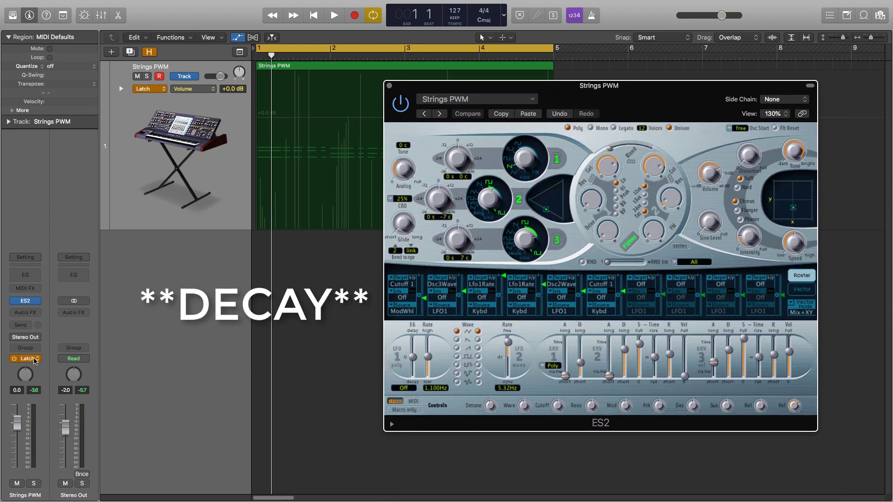
pyautogui.press('space')
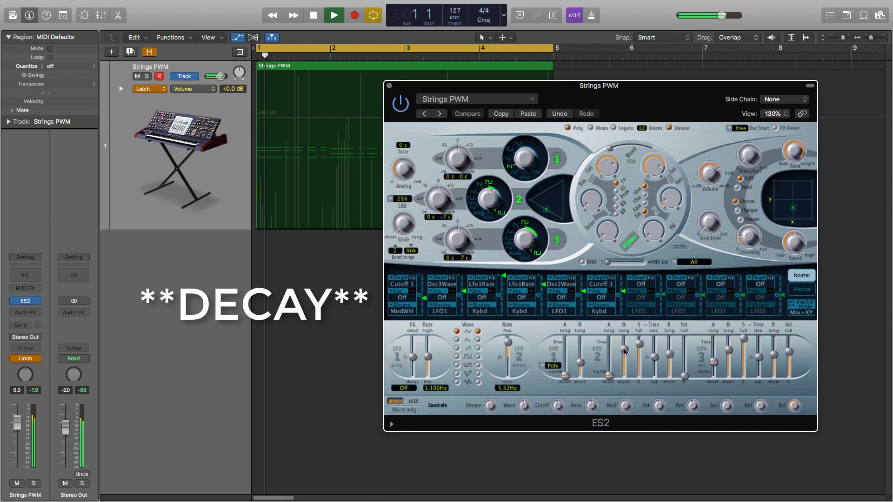
pyautogui.moveTo(624, 350); pyautogui.dragTo(624, 355)
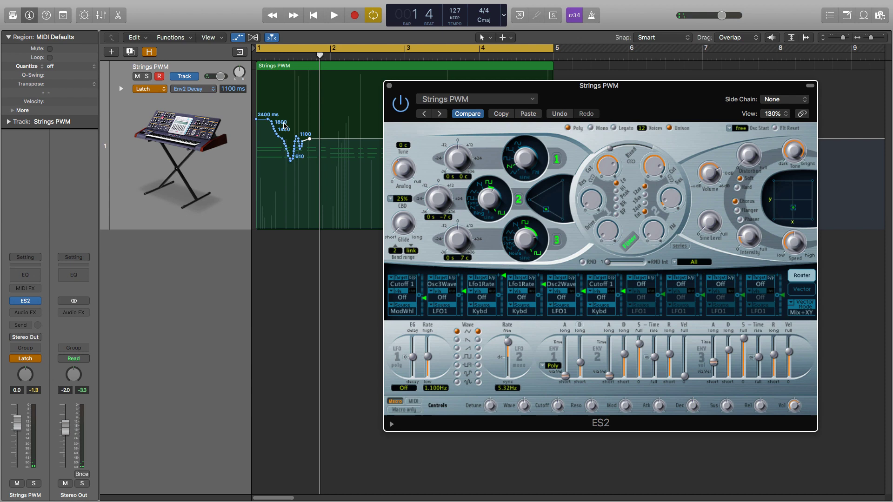
# Delete the recorded Env2 Decay points, leaving it flat at 1100 ms, and return to bar 1.
pyautogui.moveTo(343, 88); pyautogui.dragTo(249, 206)
pyautogui.press('Delete')
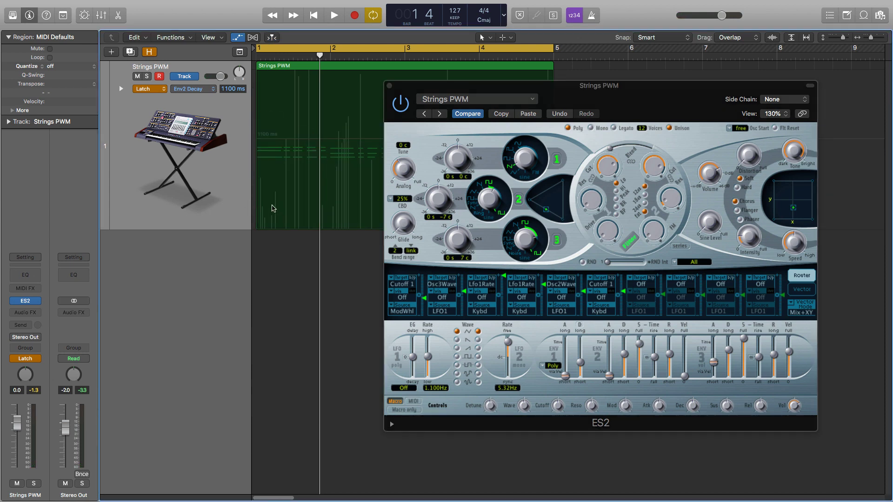
pyautogui.press('Return')
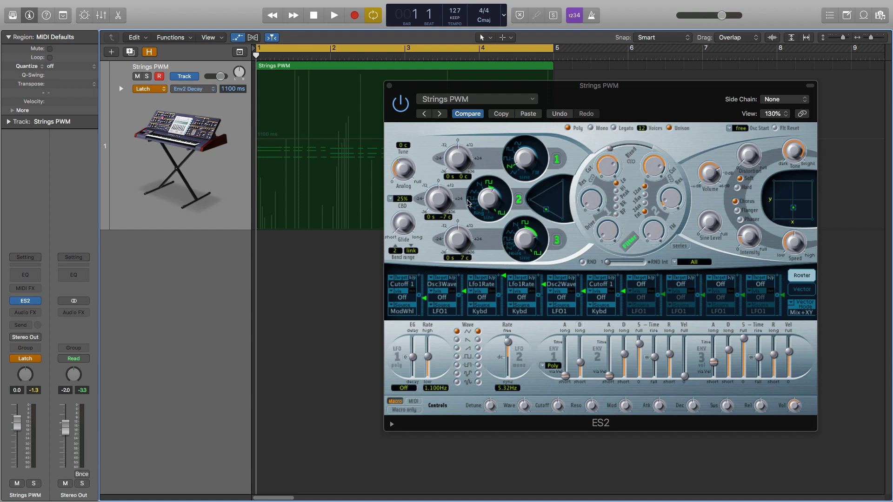
# Record an OscLevelY blend curve over bars 1–4 peaking near 1.291, then close ES2.
pyautogui.press('space')
pyautogui.click(548, 211)
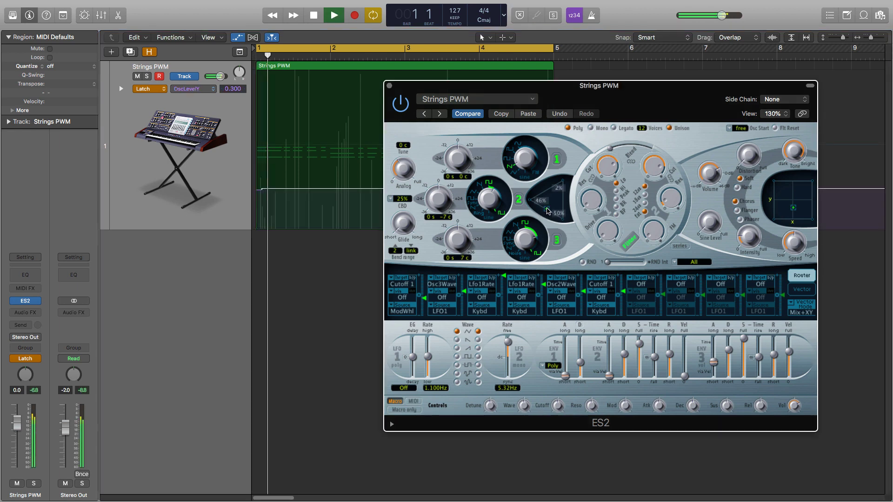
pyautogui.moveTo(547, 211)
pyautogui.mouseDown()
pyautogui.moveTo(560, 188)
pyautogui.moveTo(553, 212)
pyautogui.moveTo(525, 205)
pyautogui.moveTo(574, 231)
pyautogui.moveTo(555, 211)
pyautogui.mouseUp()
pyautogui.press('space')
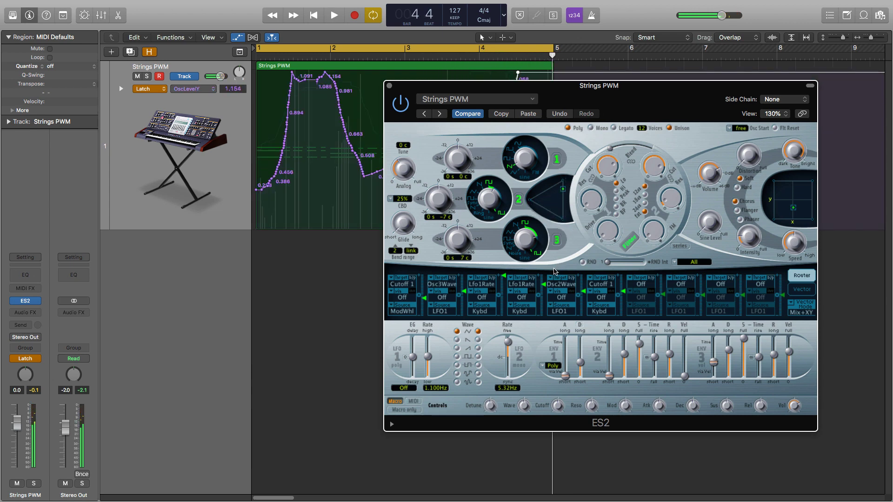
pyautogui.click(390, 86)
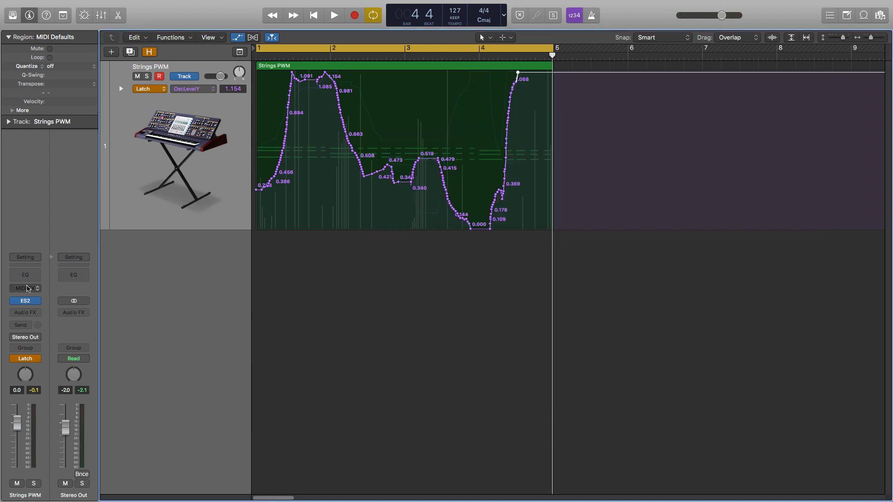